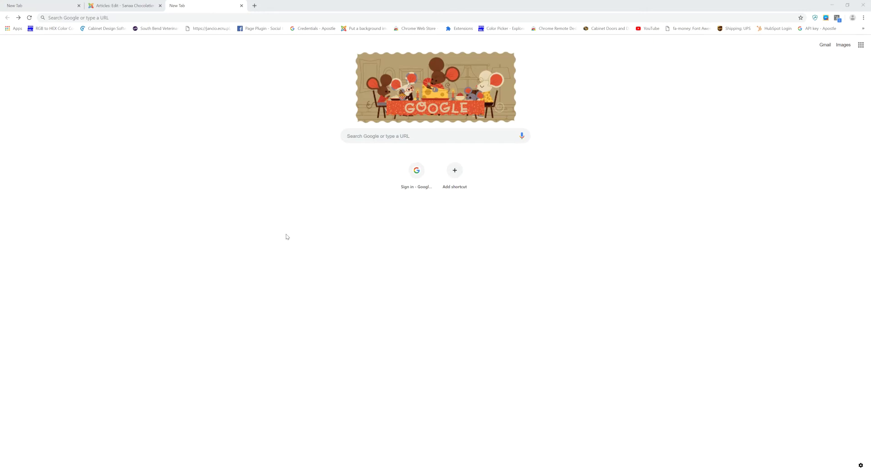
Step: Go to pro100usa.com and open the site's Catalog page
click(166, 18)
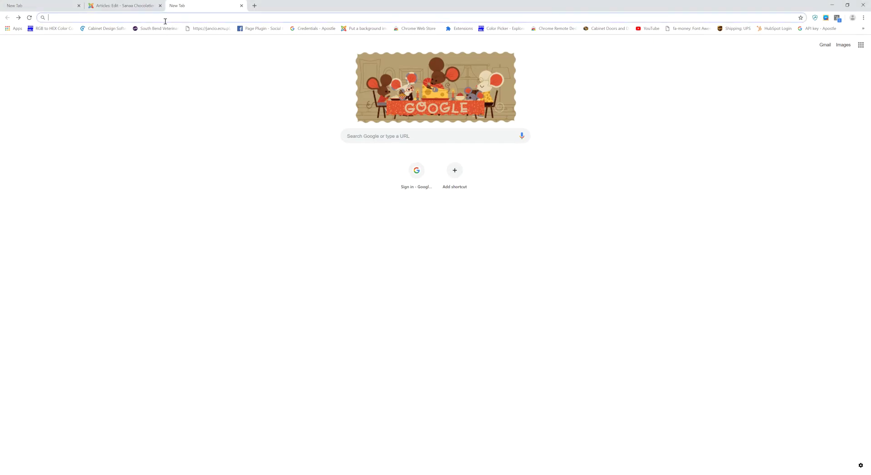
text(proo)
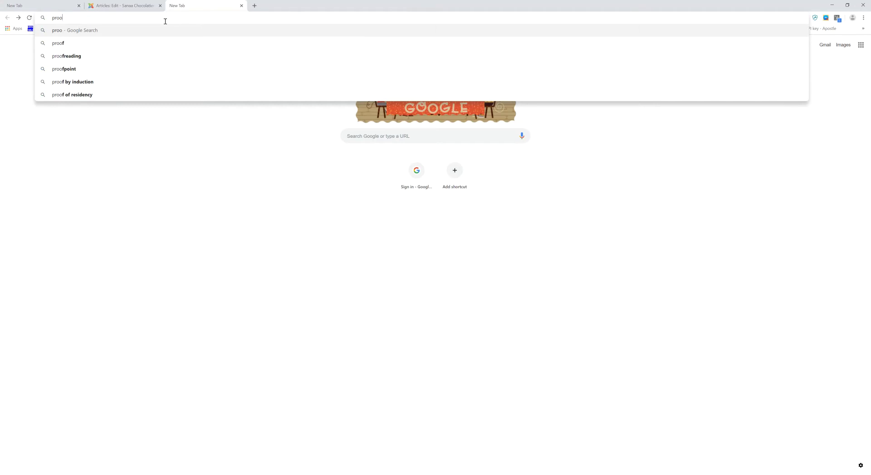
key(BackSpace)
text(100us)
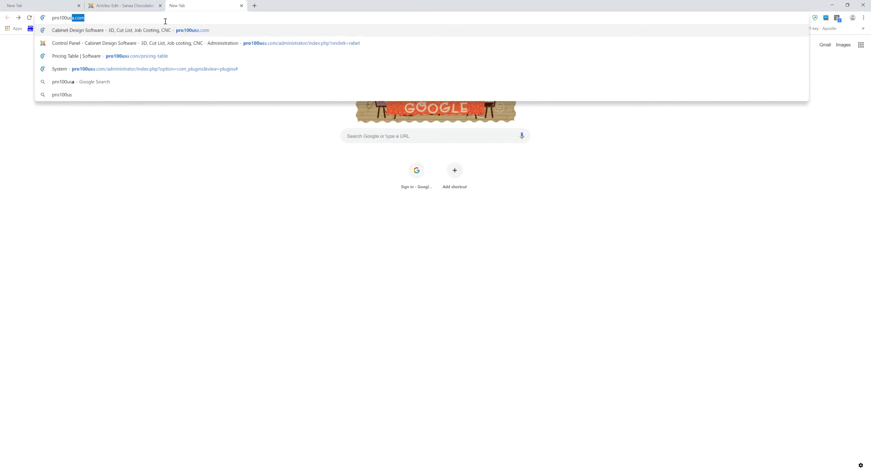
text(a.com)
key(Return)
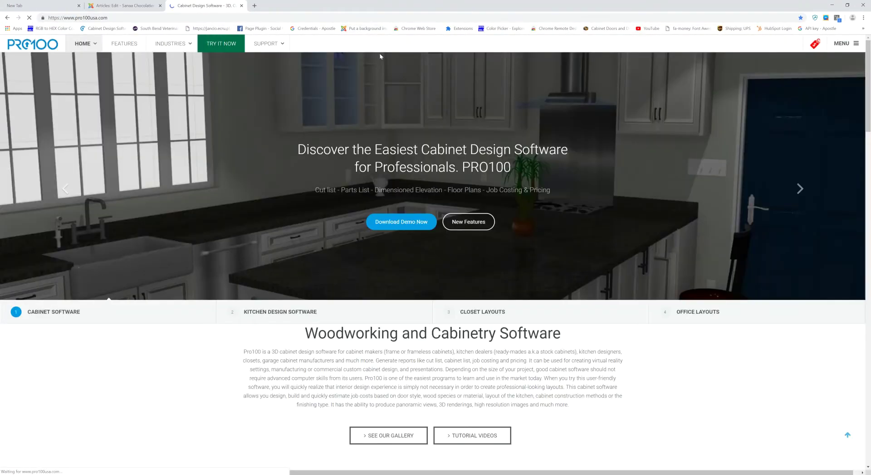
mouse_move(268, 43)
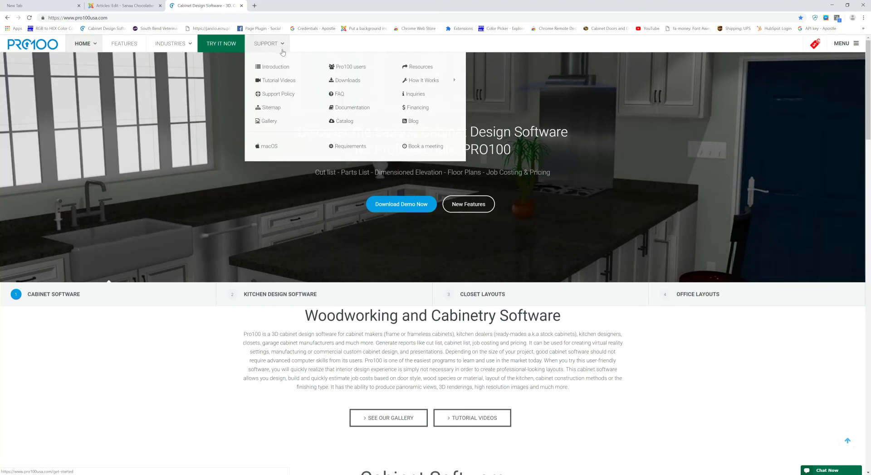
click(341, 124)
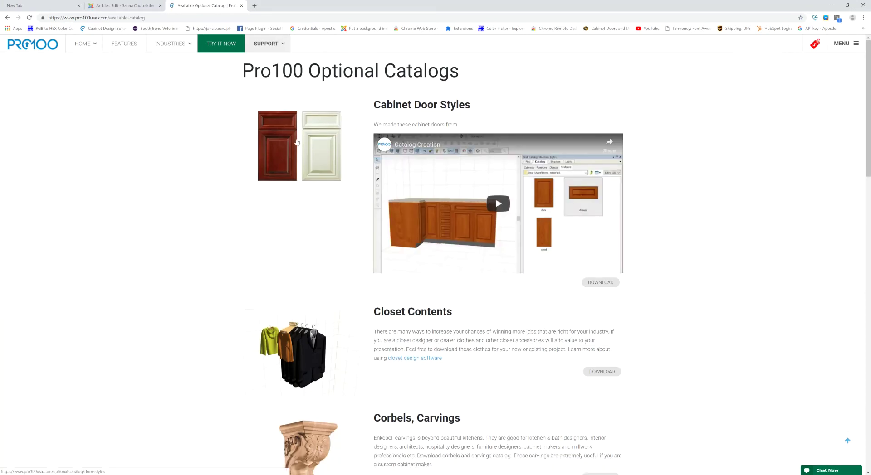
Step: Scroll the Pro100 Optional Catalogs page down to the Frameless Cabinets entry
scroll(716, 165, down, 1)
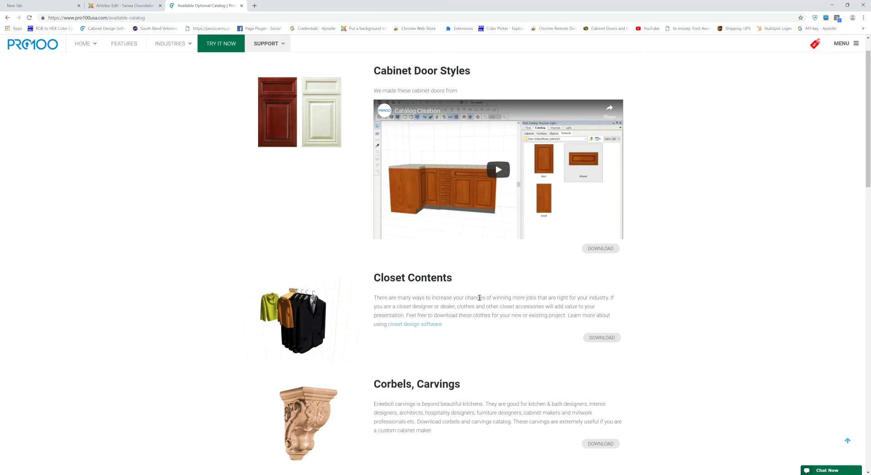
scroll(498, 286, down, 2)
scroll(504, 272, down, 3)
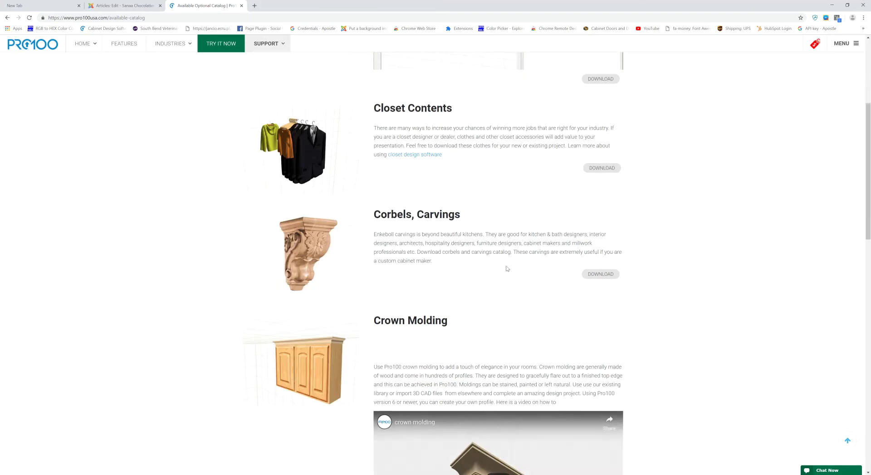
scroll(577, 258, down, 3)
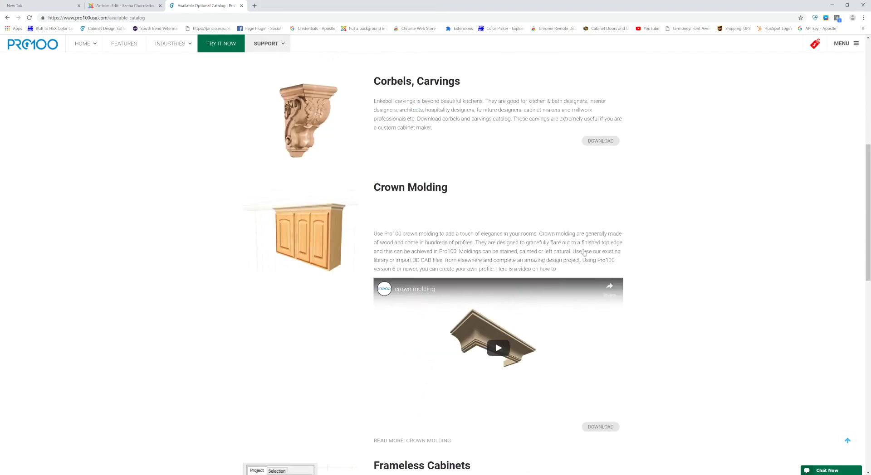
scroll(583, 254, down, 3)
scroll(587, 249, down, 3)
scroll(592, 247, down, 3)
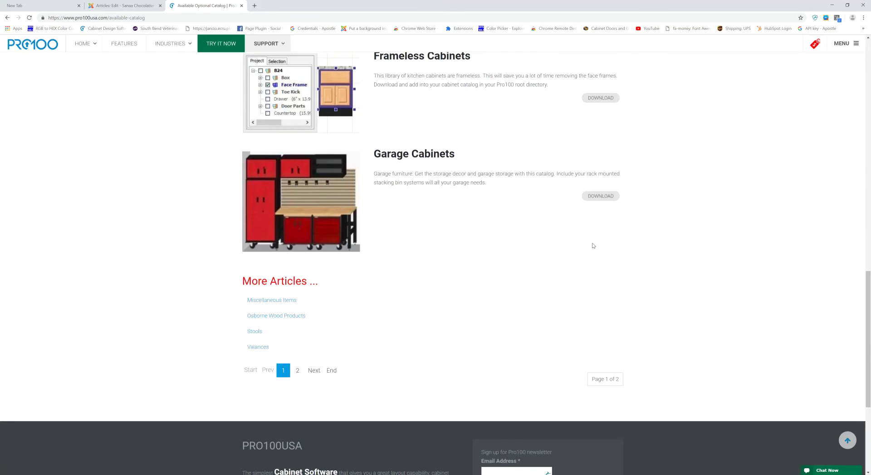
scroll(593, 246, up, 3)
scroll(594, 240, up, 3)
scroll(595, 235, up, 3)
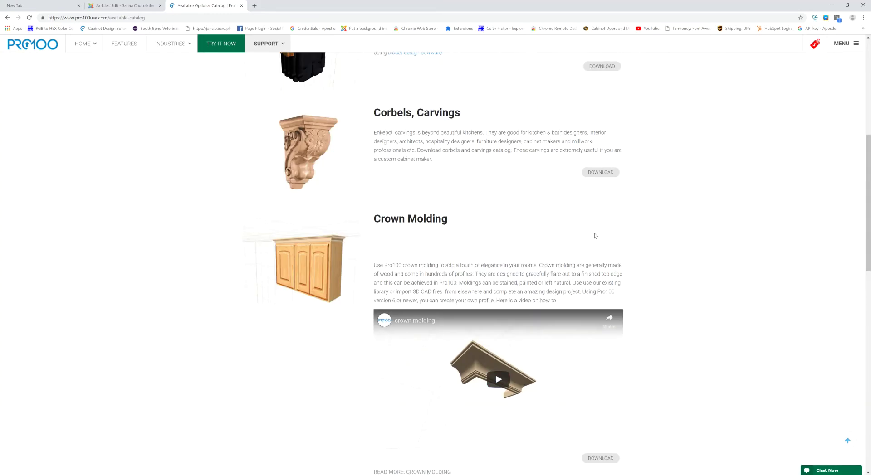
scroll(595, 235, up, 3)
scroll(595, 235, up, 3)
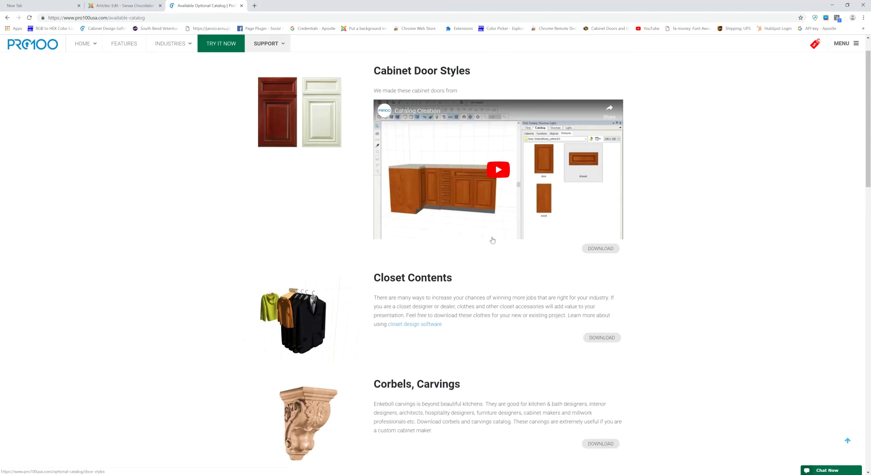
scroll(493, 240, down, 1)
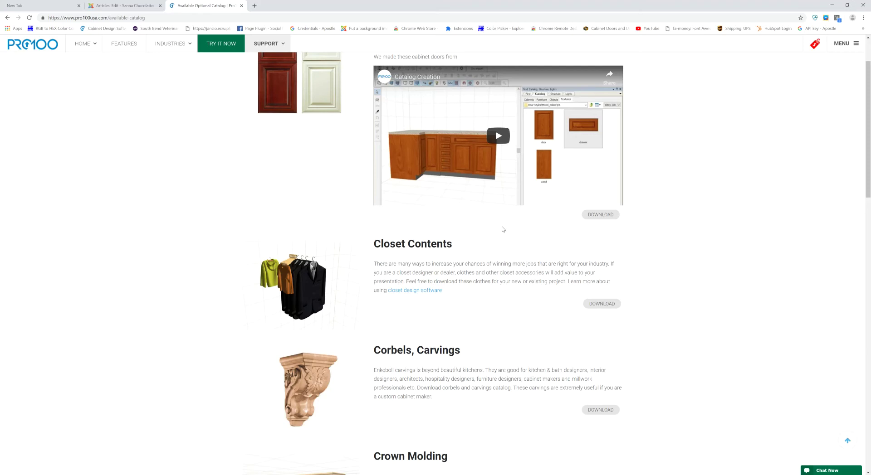
scroll(504, 229, up, 2)
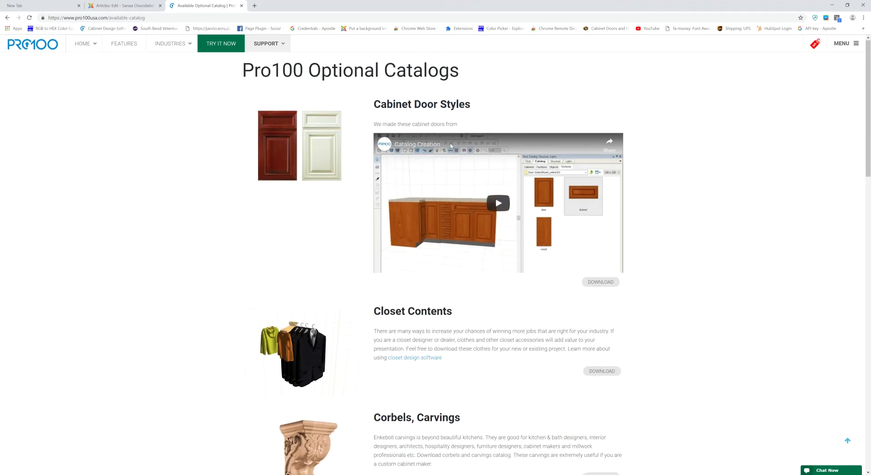
scroll(450, 143, down, 3)
scroll(451, 145, down, 6)
scroll(452, 145, down, 5)
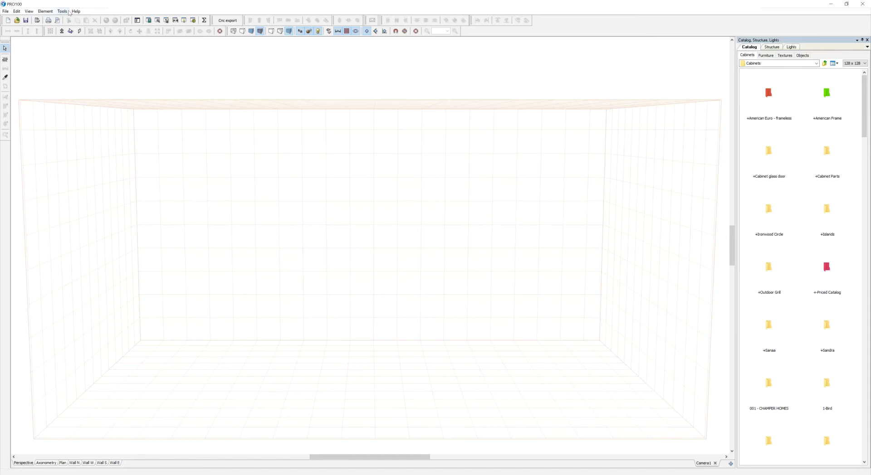
click(75, 11)
click(81, 29)
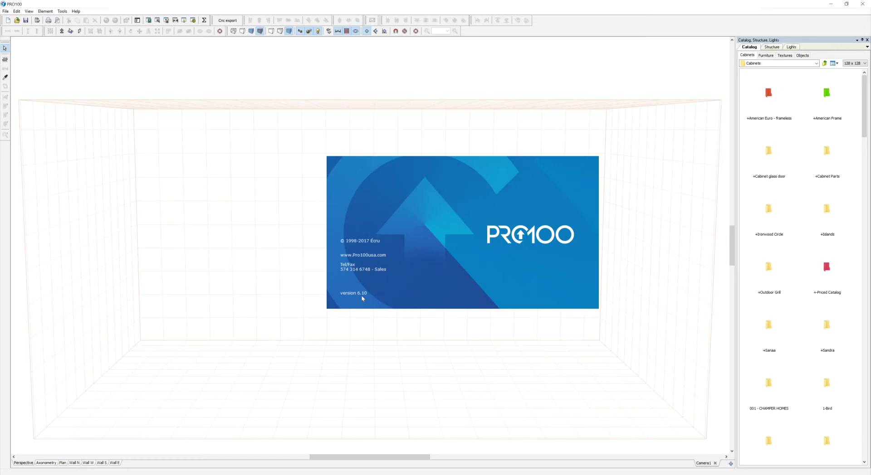
click(598, 145)
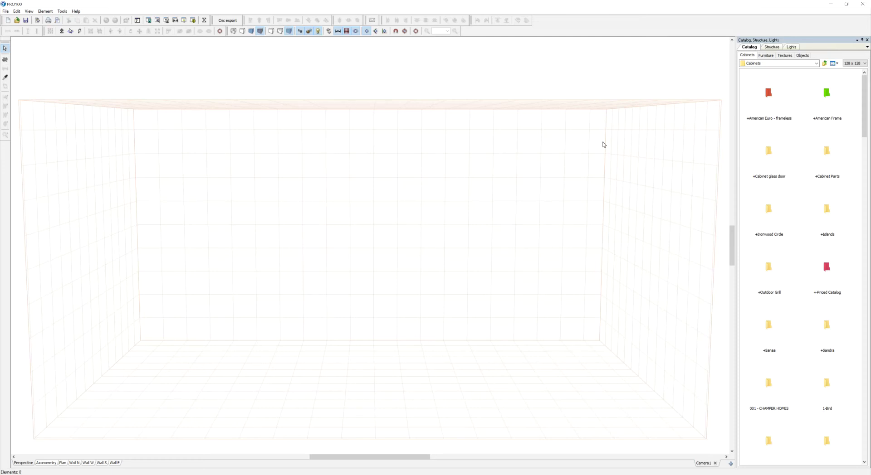
click(831, 4)
Step: Download frameless_cabinets.zip and show the downloaded file in its folder
scroll(518, 259, down, 5)
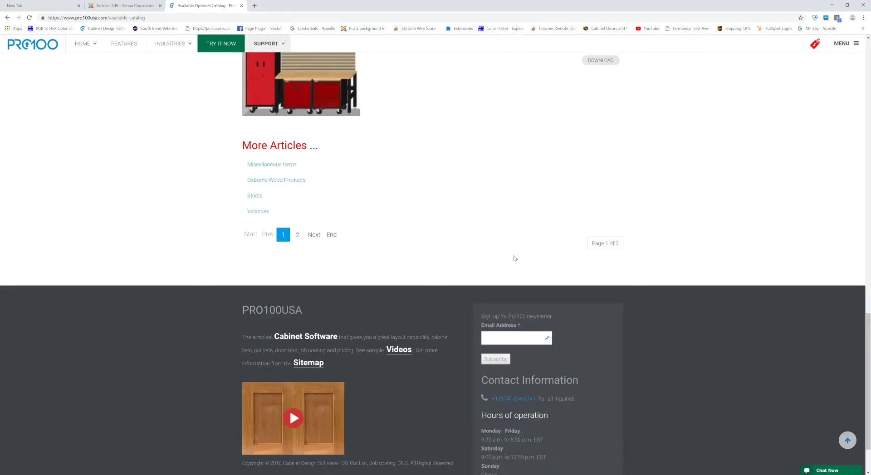
scroll(514, 257, up, 6)
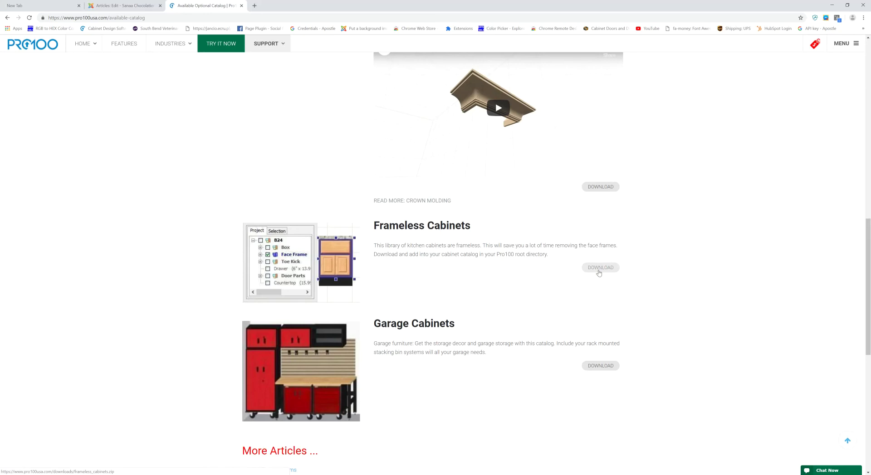
click(597, 269)
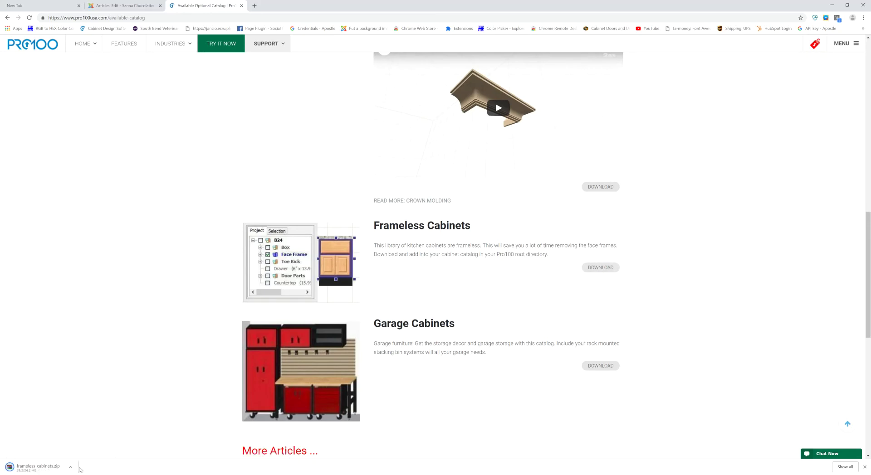
click(72, 468)
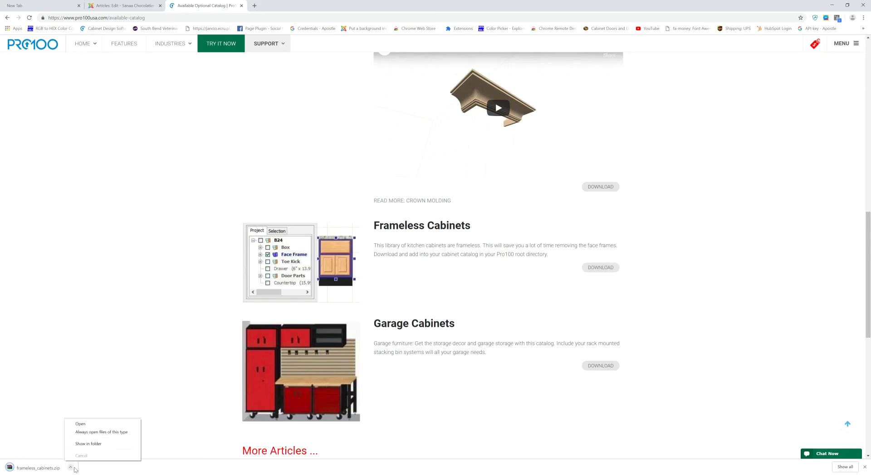
click(97, 447)
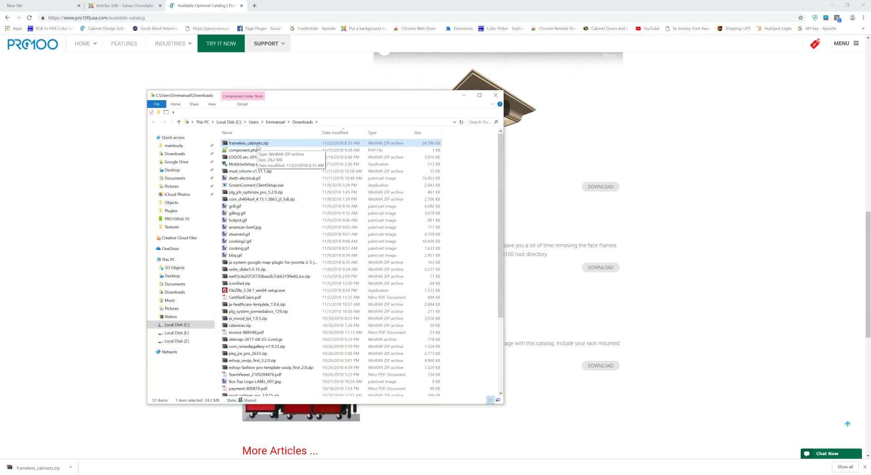
Step: Extract frameless_cabinets.zip with 7-Zip Extract Here, sort by date modified, and open the extracted folder
right_click(257, 144)
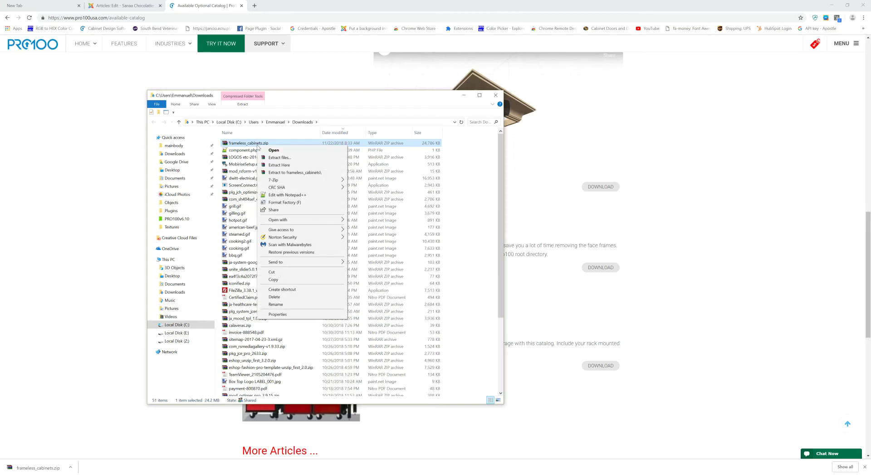
mouse_move(273, 179)
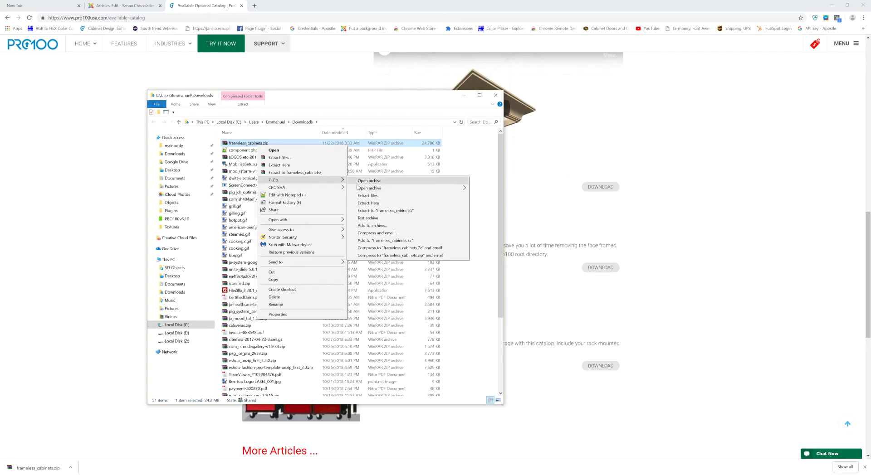
click(380, 211)
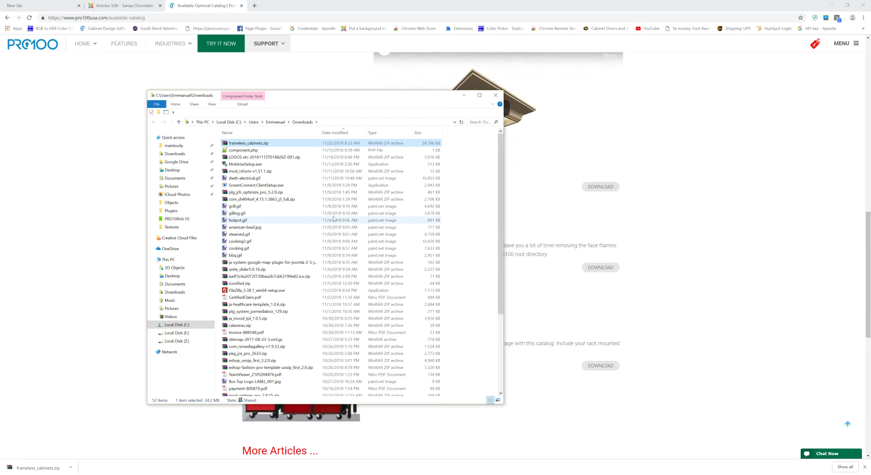
click(330, 134)
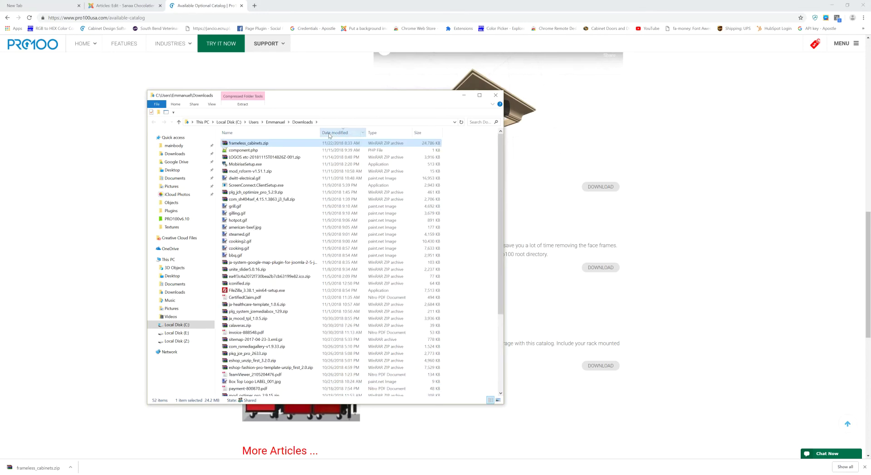
scroll(296, 212, down, 5)
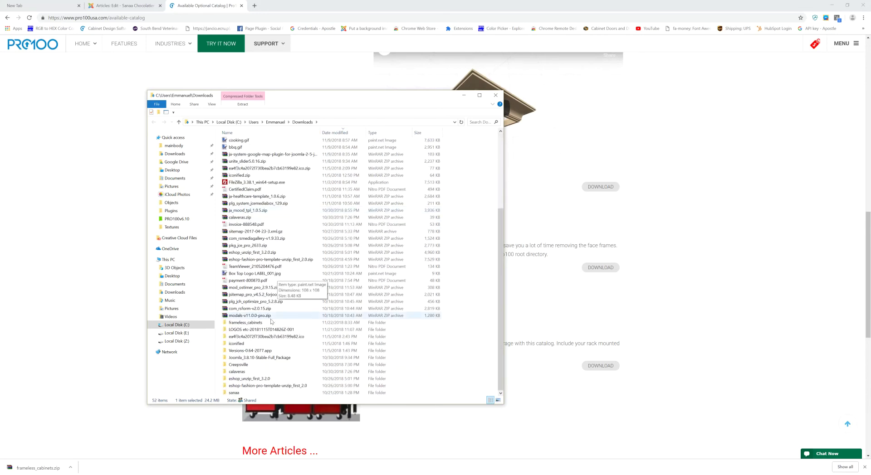
double_click(248, 325)
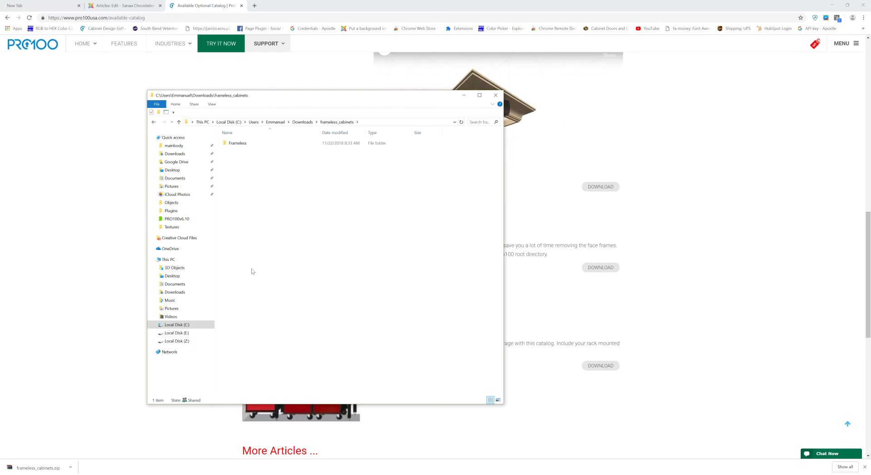
Step: Copy the extracted Frameless folder, then go to Local Disk (C:)
double_click(243, 144)
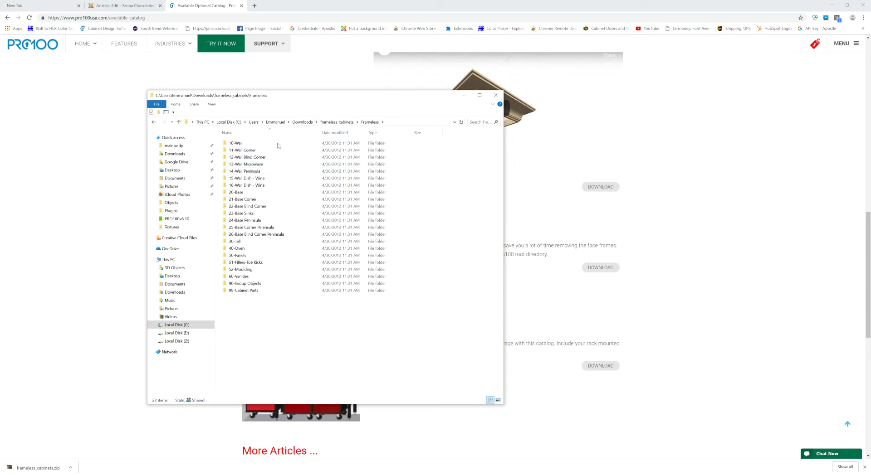
click(153, 123)
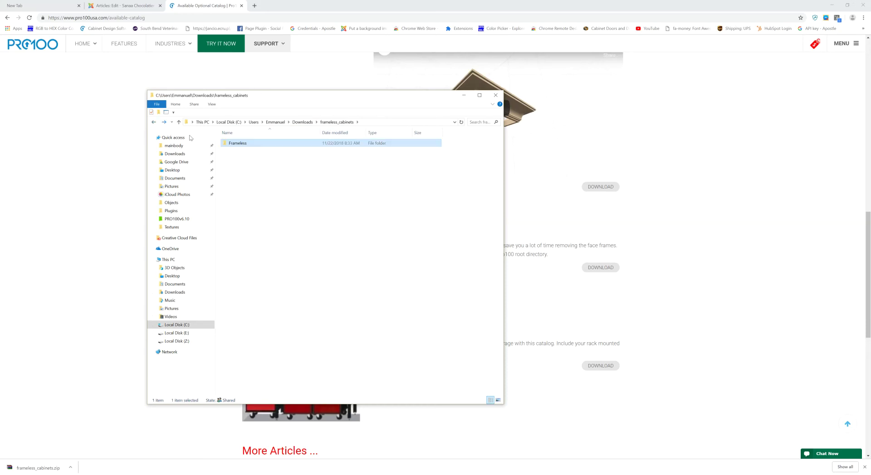
right_click(238, 145)
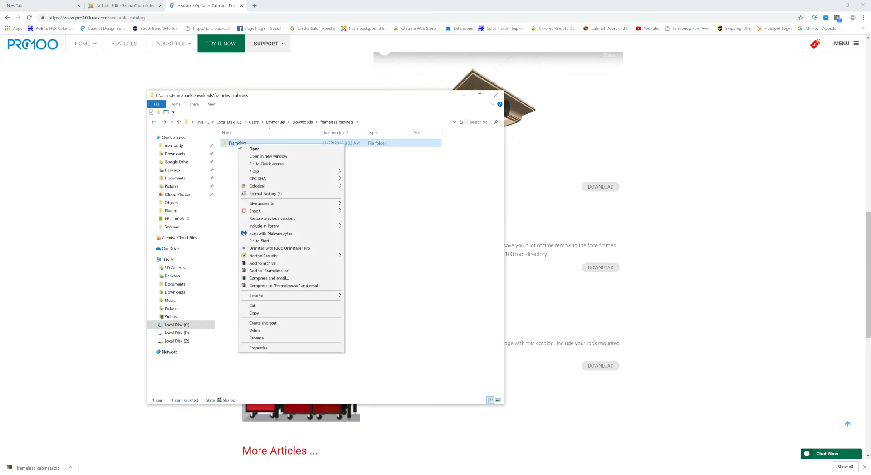
click(253, 314)
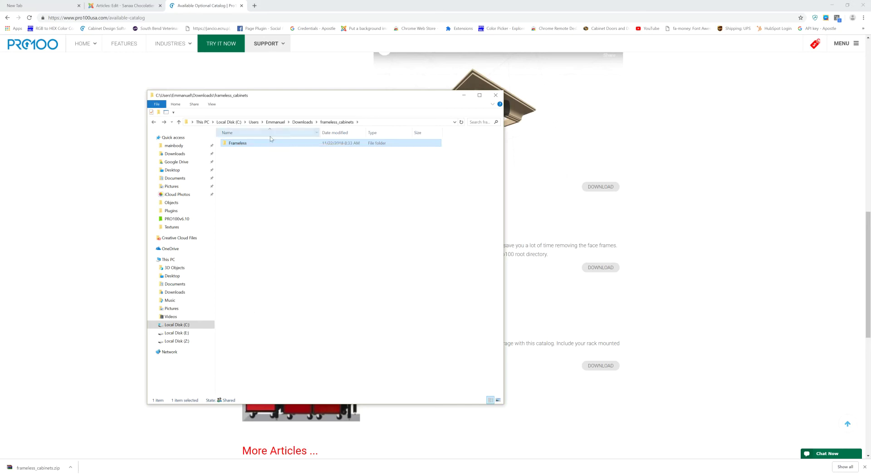
mouse_move(176, 333)
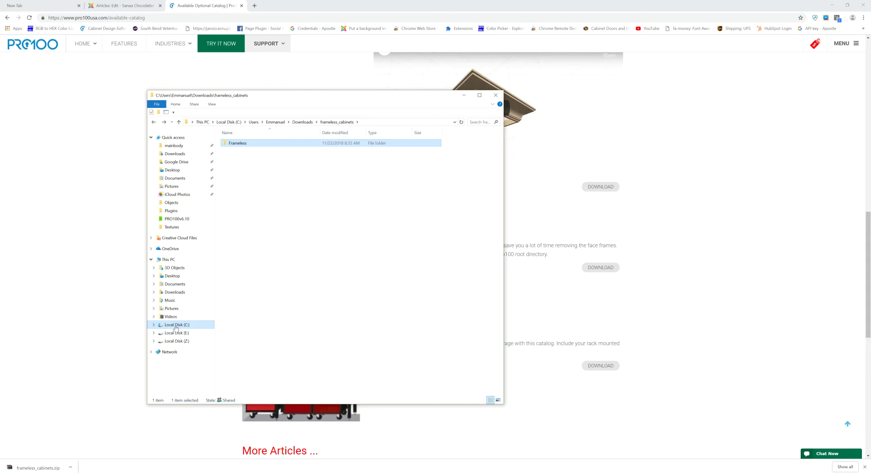
click(175, 325)
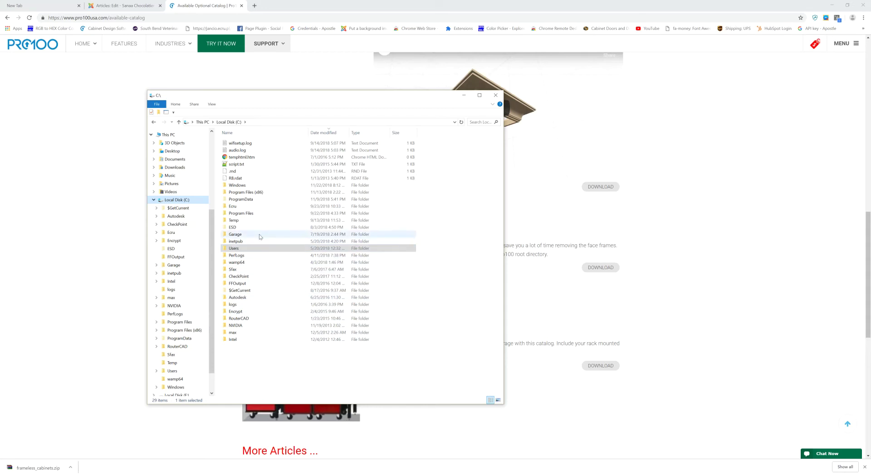
Step: Paste the Frameless folder into C:\Ecru\PRO100v6.10\Catalog\Cabinets and minimize Explorer
click(235, 207)
double_click(234, 207)
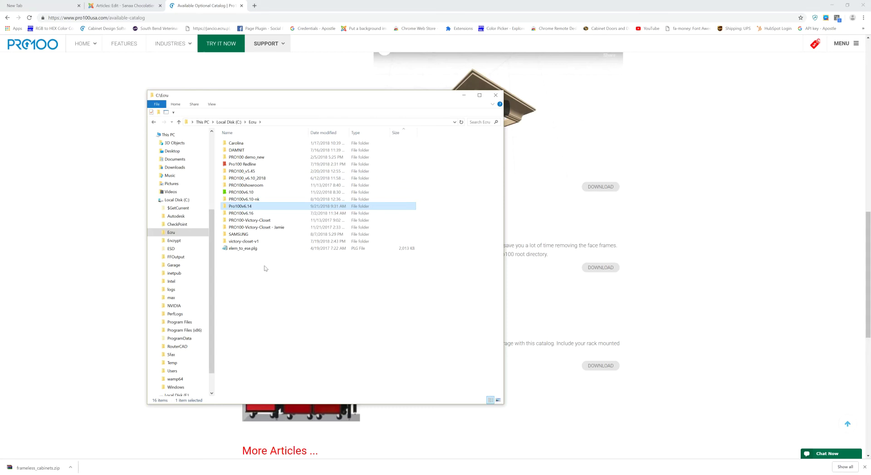
double_click(241, 193)
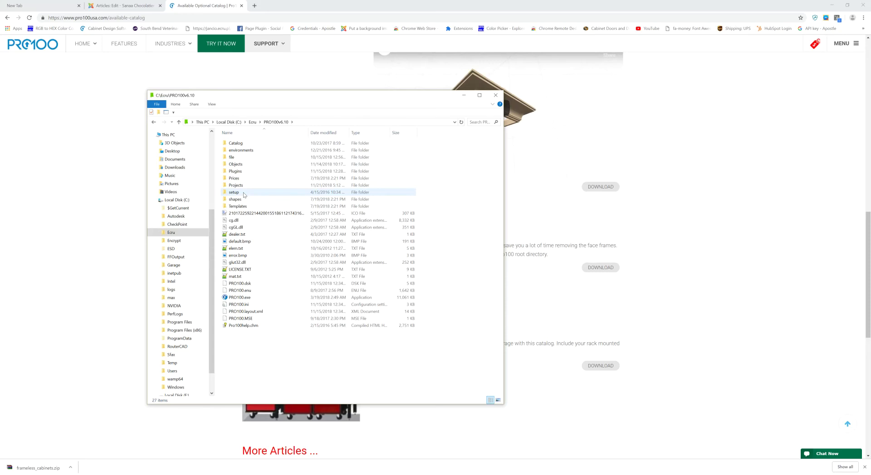
double_click(237, 143)
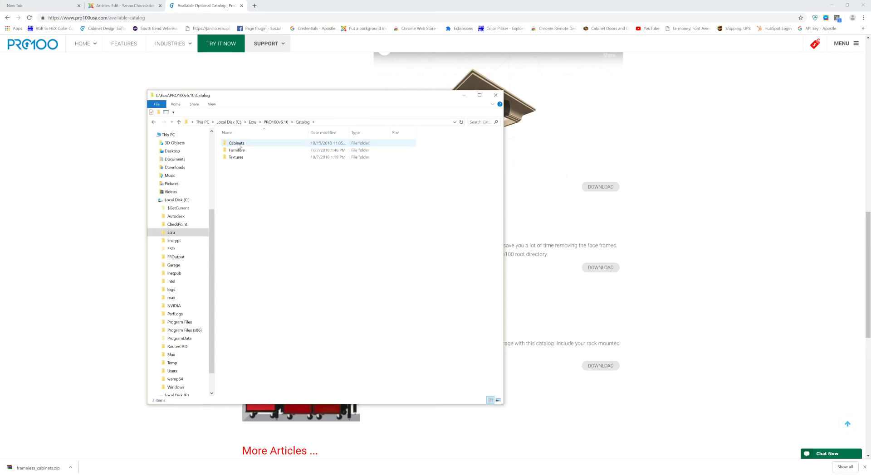
double_click(236, 143)
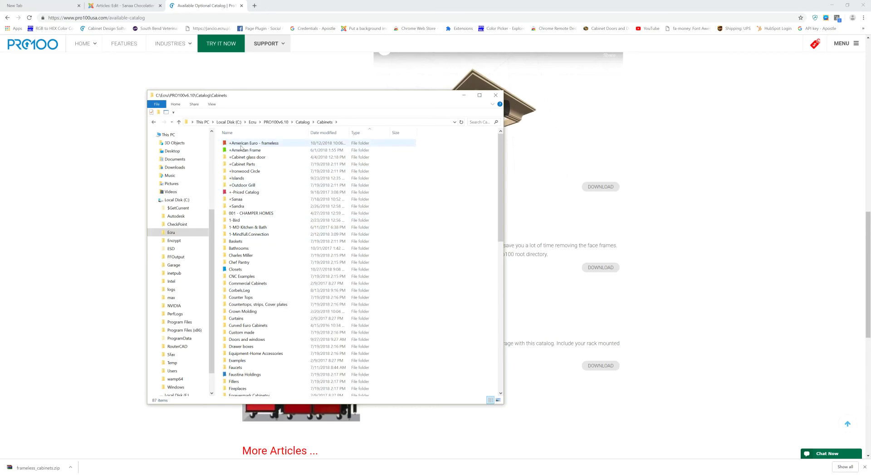
right_click(461, 316)
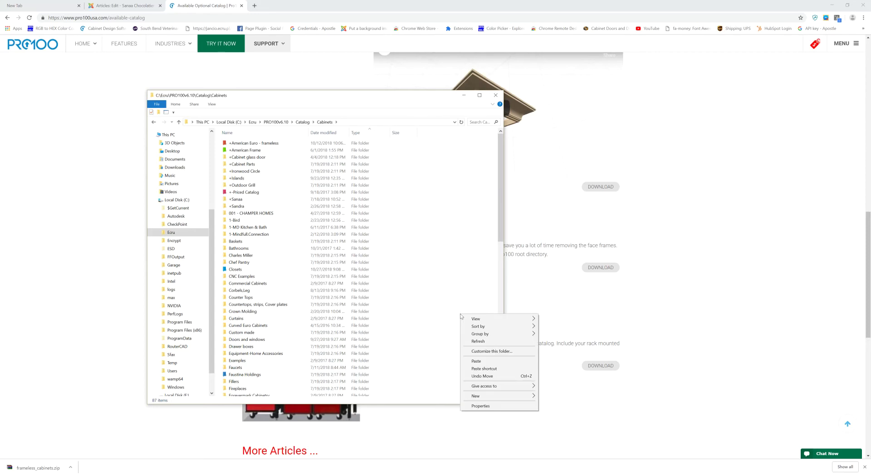
click(484, 362)
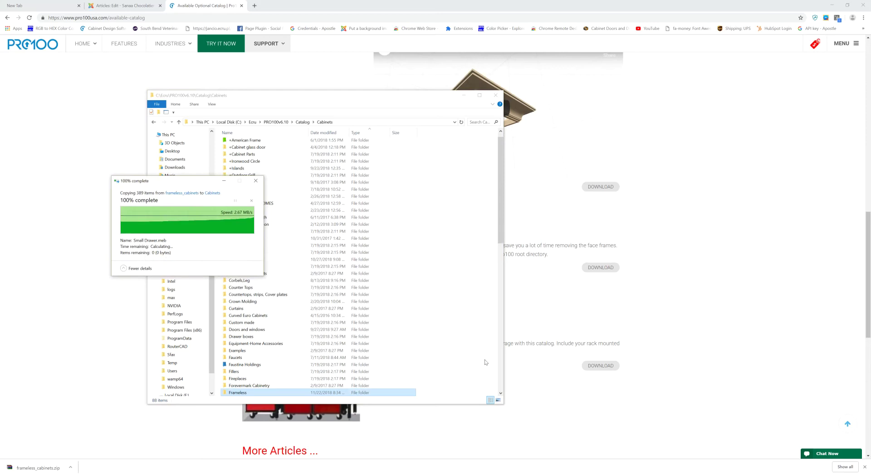
click(463, 95)
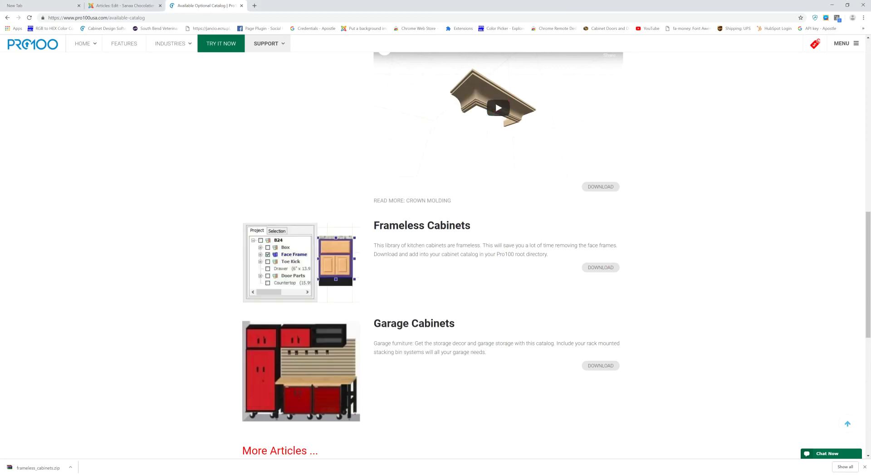
Step: Switch to PRO100 and refresh the Cabinets catalog listing
key(alt+Tab)
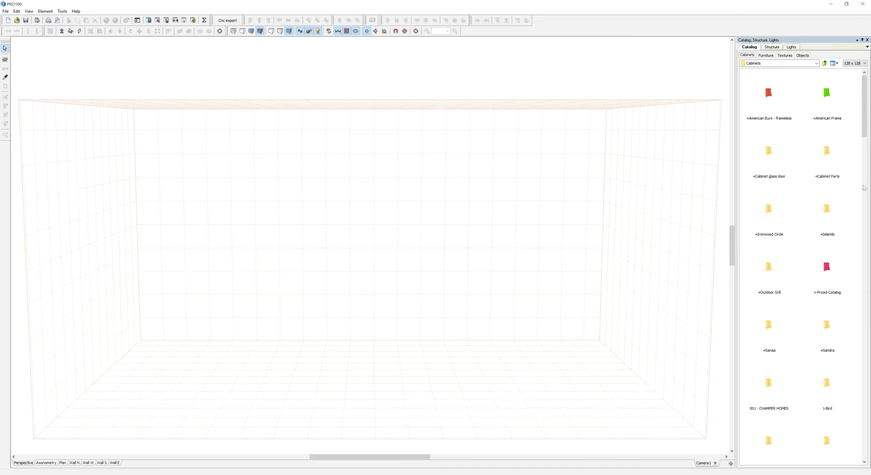
drag(865, 128, 867, 145)
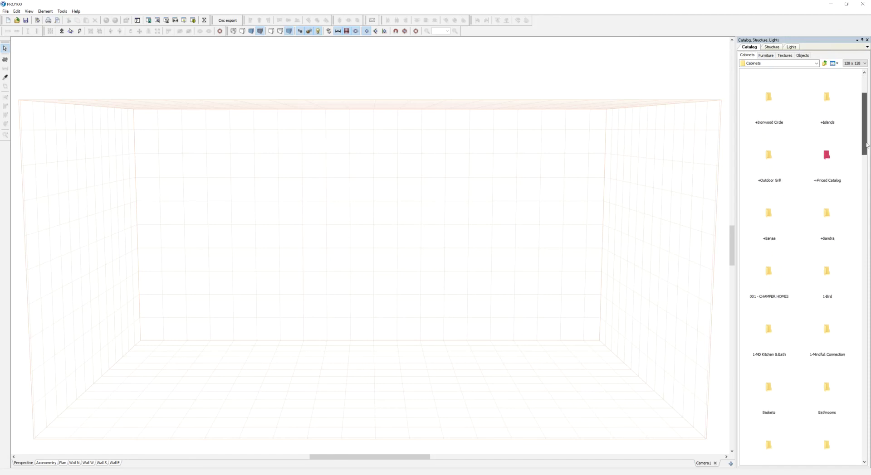
scroll(807, 206, down, 3)
scroll(812, 212, down, 6)
scroll(812, 212, down, 7)
scroll(811, 212, down, 3)
scroll(812, 212, up, 18)
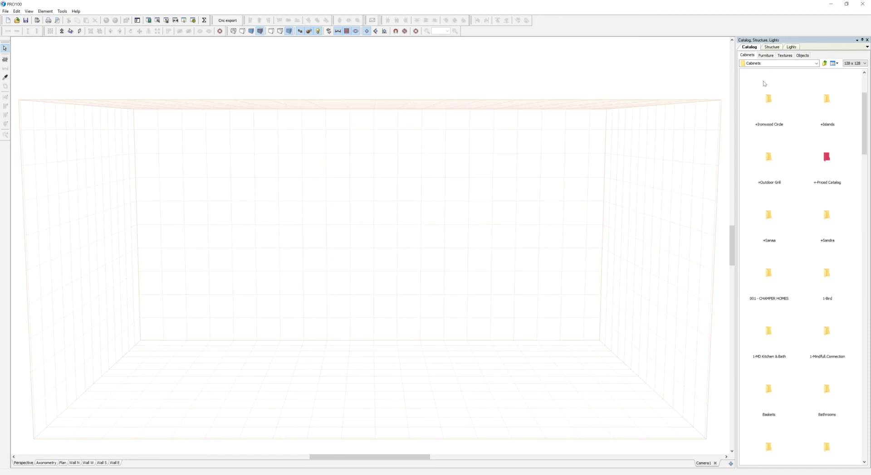
click(766, 55)
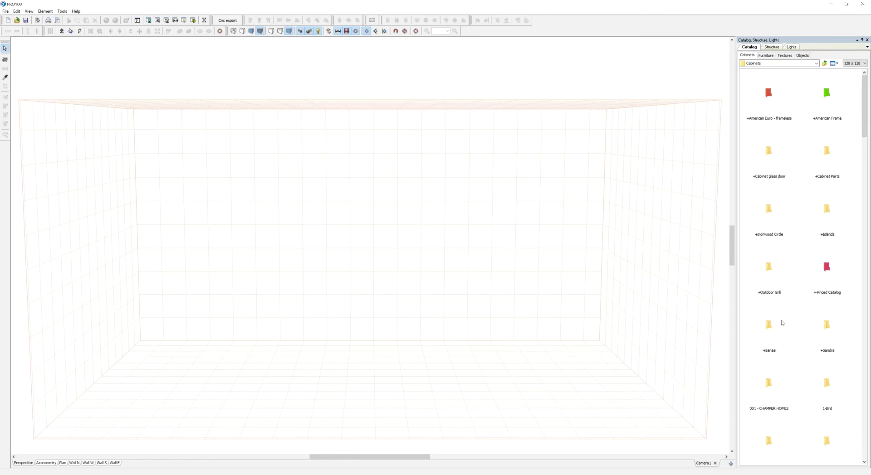
Step: Step through the F entries in the Cabinets catalog to find the new Frameless folder
click(767, 290)
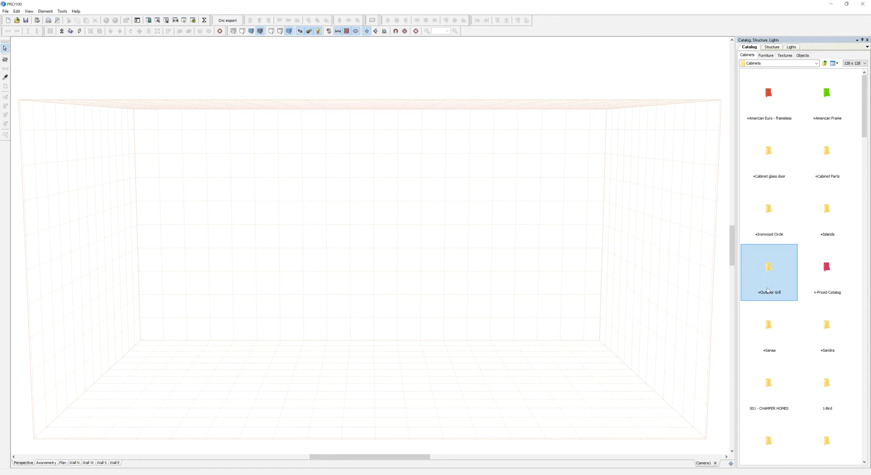
key(f)
key(f)
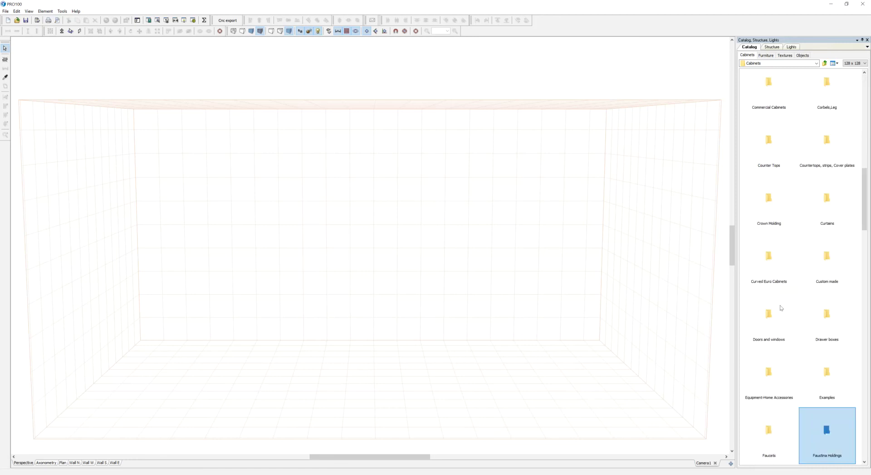
key(f)
key(f)
key(f)
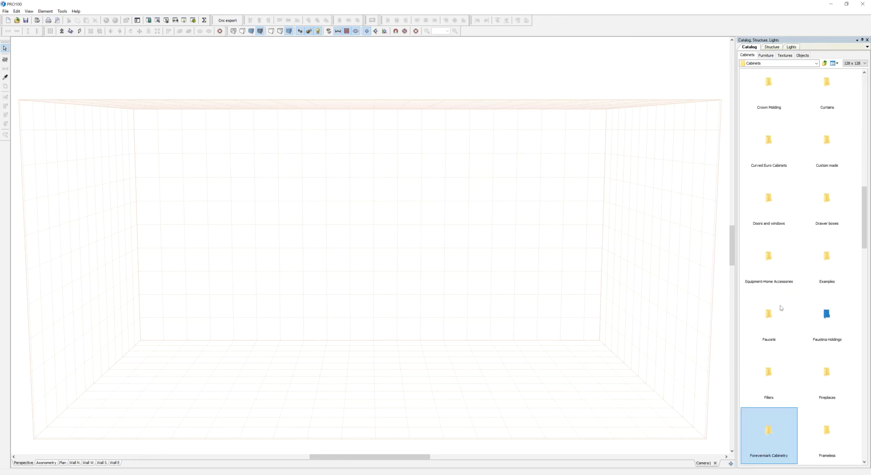
key(f)
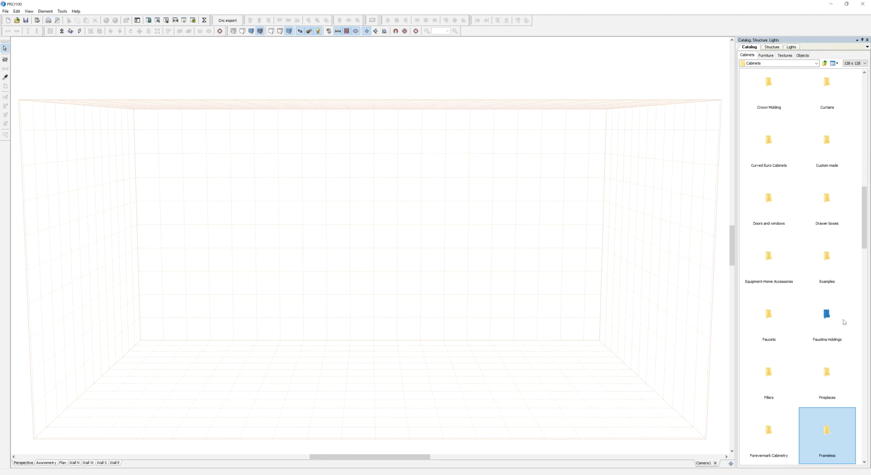
scroll(858, 244, down, 2)
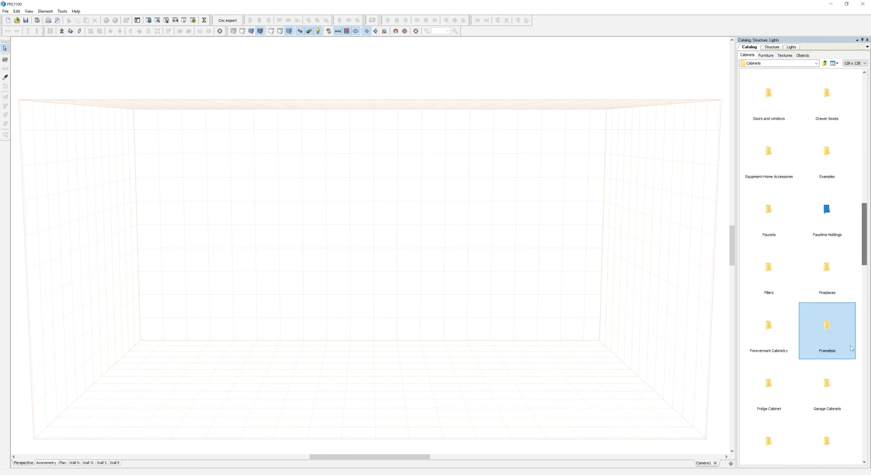
Step: Rename the Frameless catalog folder to '+Frameless'
click(828, 352)
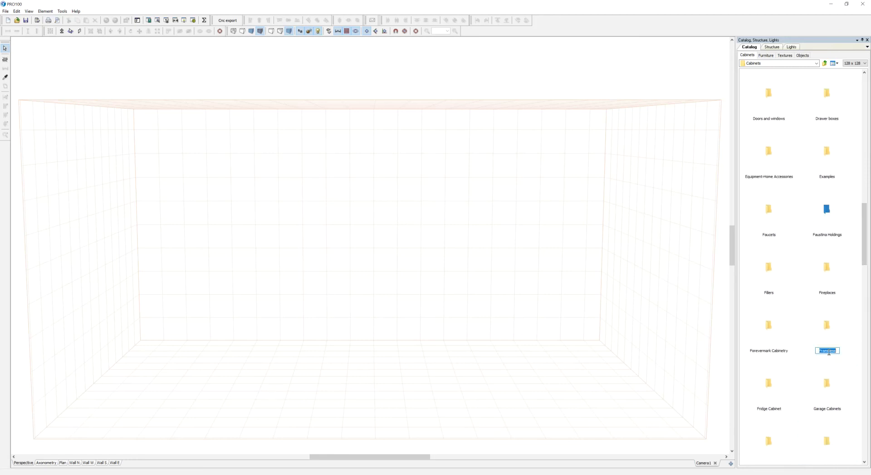
click(819, 352)
text(+)
key(Return)
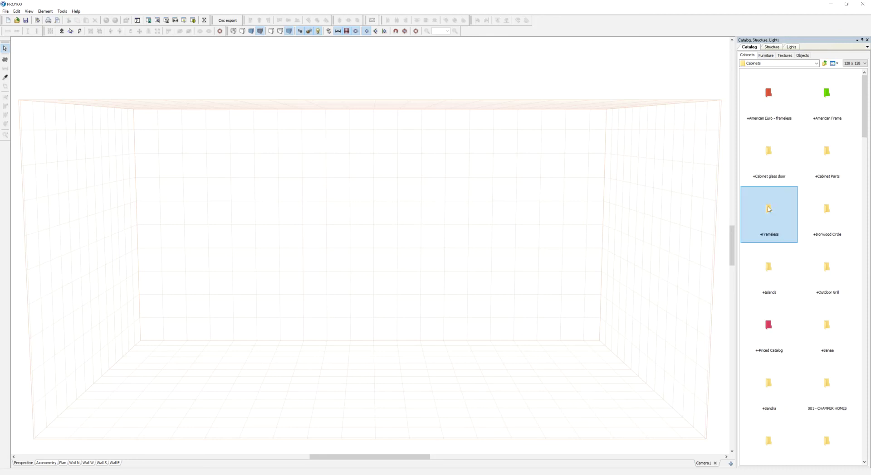
Step: Open +Frameless > 10-Wall to view wall cabinets like W0930 and W1842
double_click(769, 209)
double_click(769, 109)
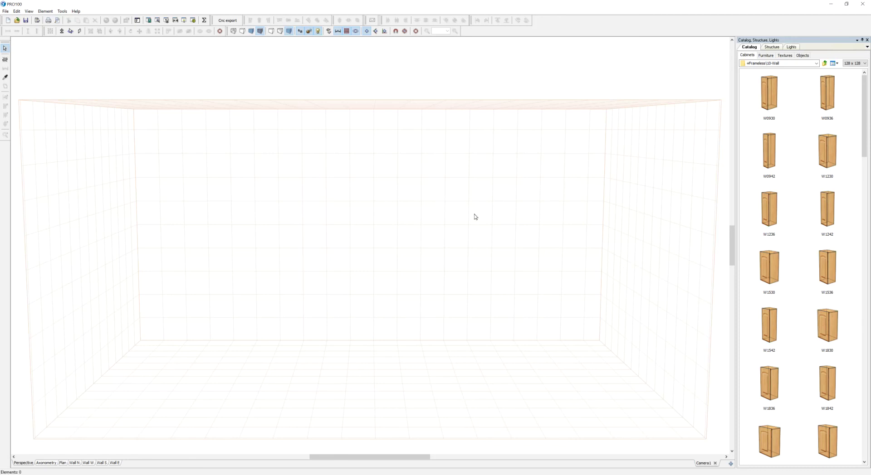
scroll(475, 217, down, 2)
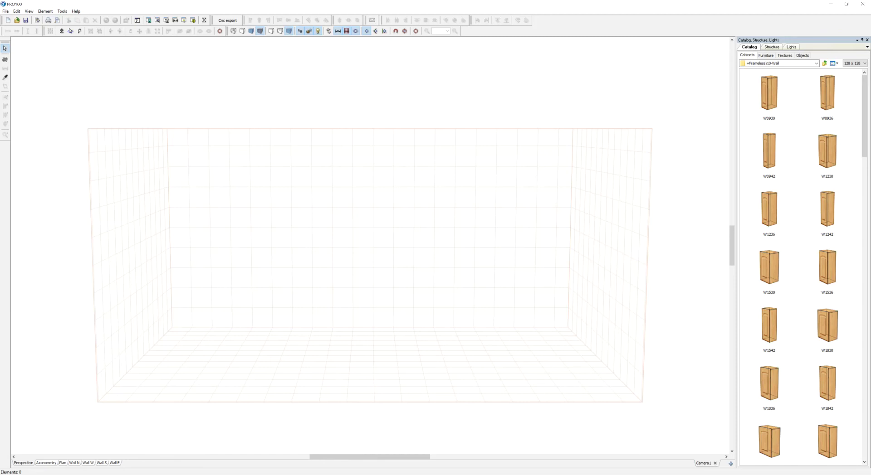